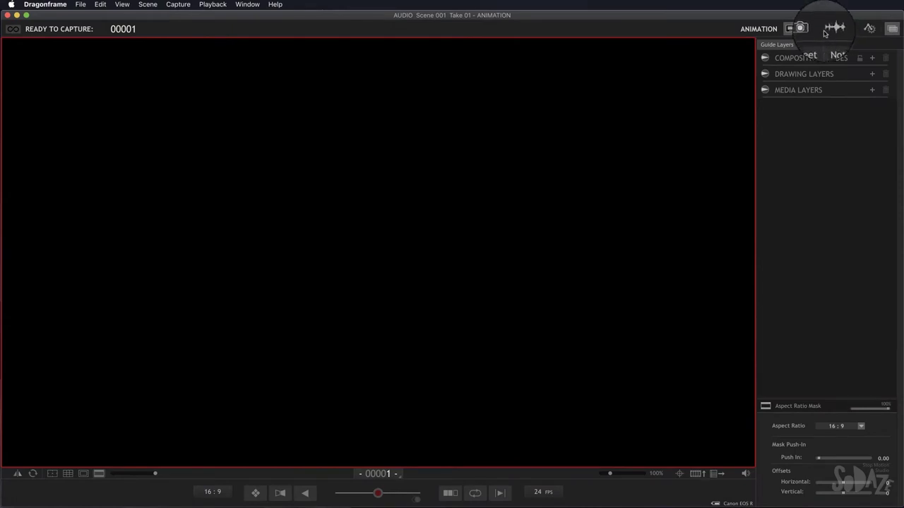
# Switch to the Audio workspace and inspect the list of available workspaces
pyautogui.click(830, 28)
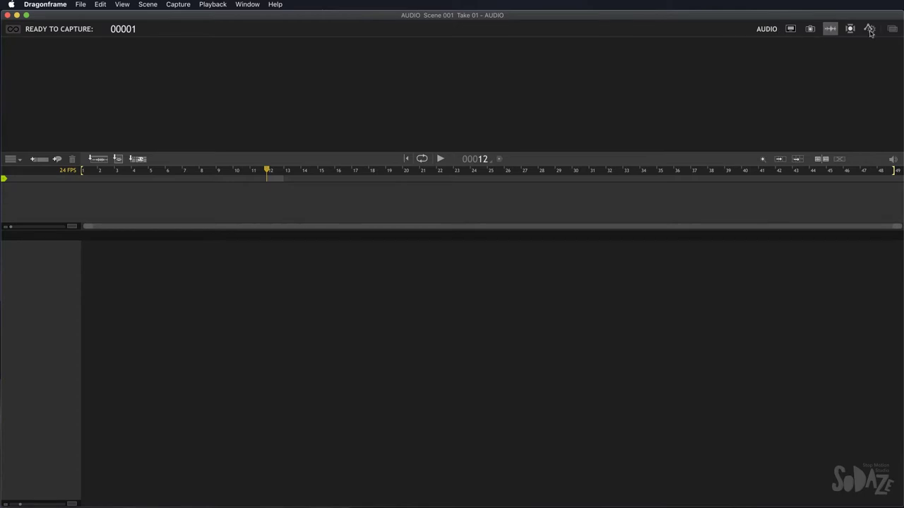
pyautogui.rightClick(736, 31)
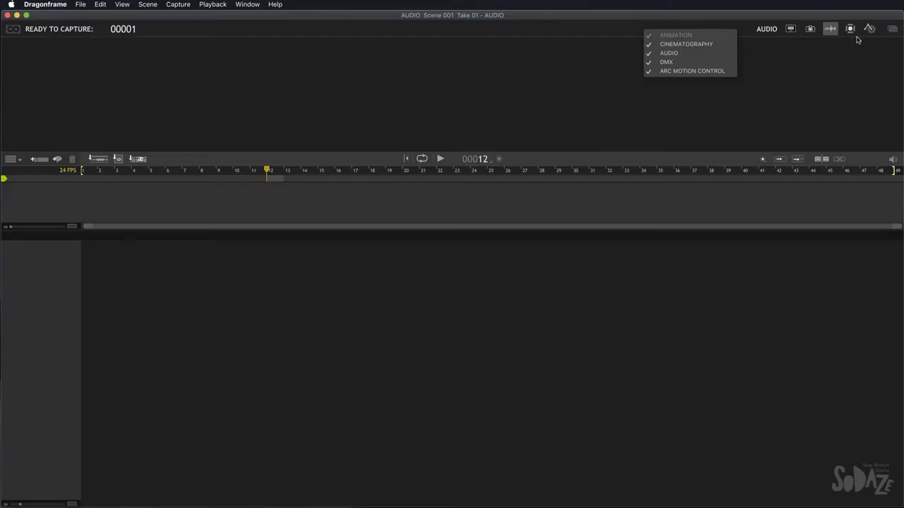
pyautogui.click(858, 49)
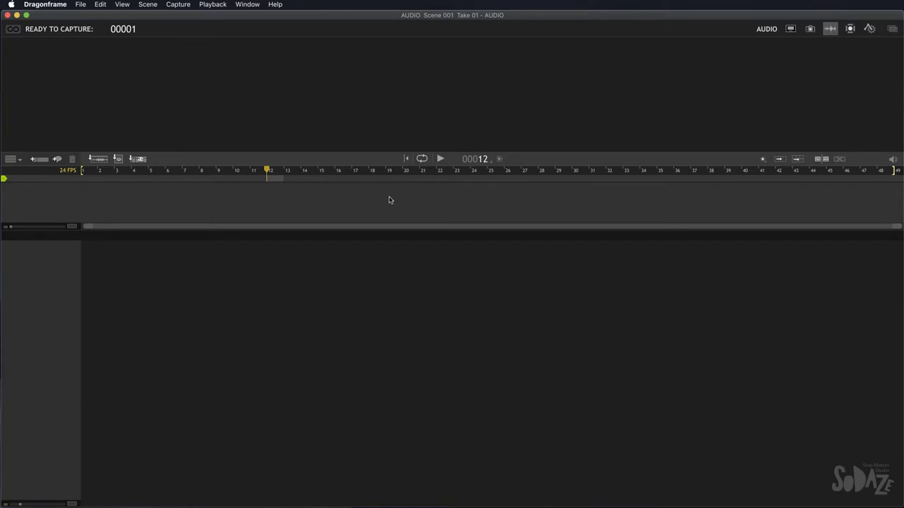
# Add an audio track and import the crazytown.m4a clip onto it, starting at frame 1
pyautogui.click(33, 160)
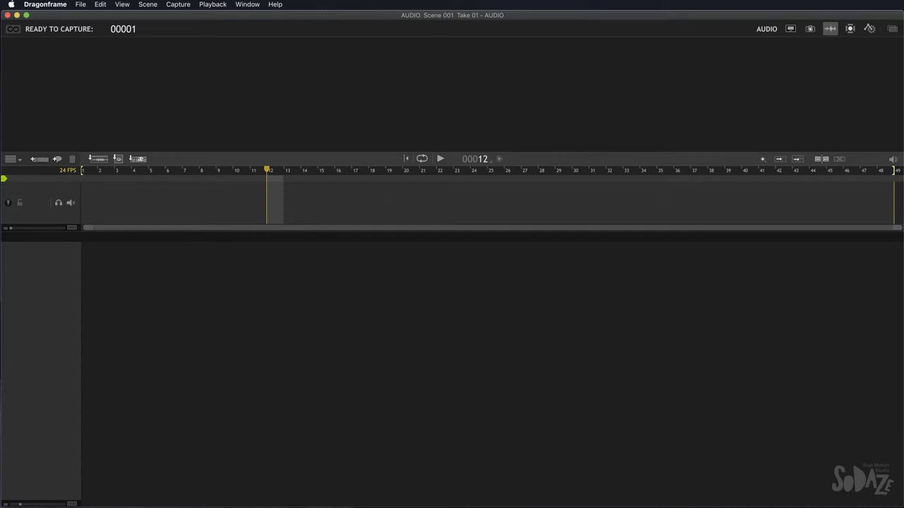
pyautogui.moveTo(776, 369); pyautogui.dragTo(205, 195)
pyautogui.moveTo(601, 188); pyautogui.dragTo(512, 186)
# Scrub through the opening frames of the crazytown.m4a clip and play the audio from frame 7
pyautogui.moveTo(265, 172); pyautogui.dragTo(198, 175)
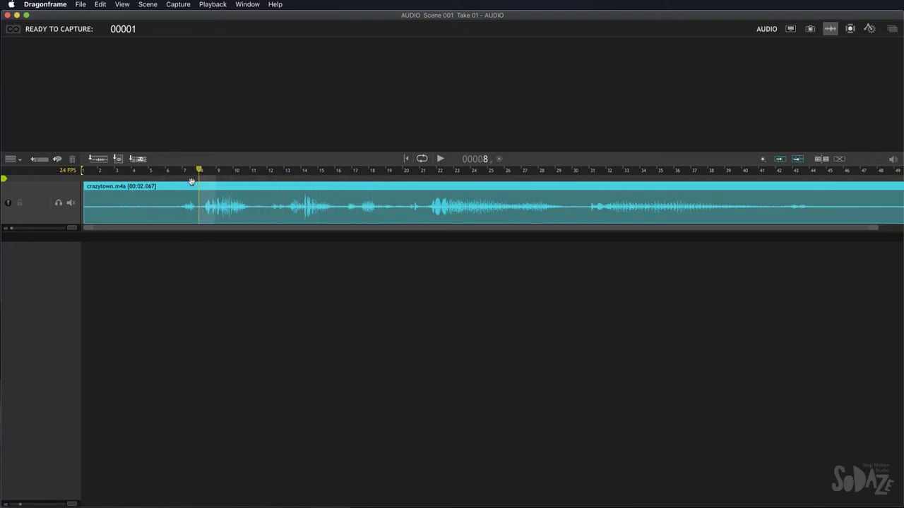
pyautogui.press('Right')
pyautogui.press('Right')
pyautogui.press('Right')
pyautogui.press('Left')
pyautogui.press('Left')
pyautogui.press('Left')
pyautogui.moveTo(197, 174); pyautogui.dragTo(154, 173)
pyautogui.press('space')
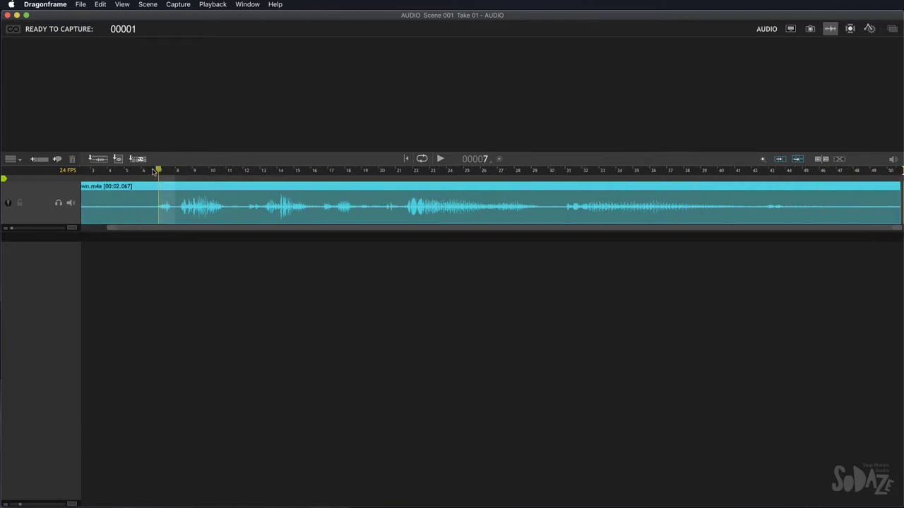
pyautogui.press('space')
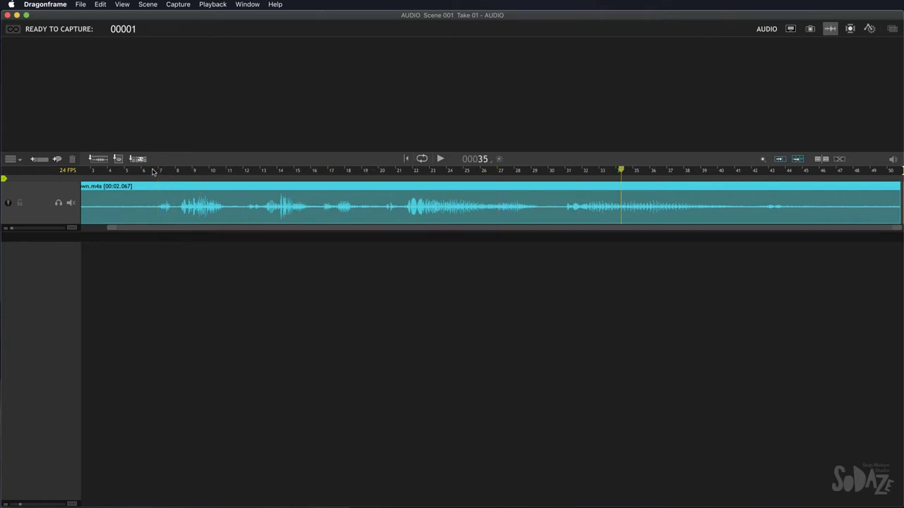
# Add a character track for lip sync and assign the MOUTH SHAPES face set to its mouth
pyautogui.click(58, 161)
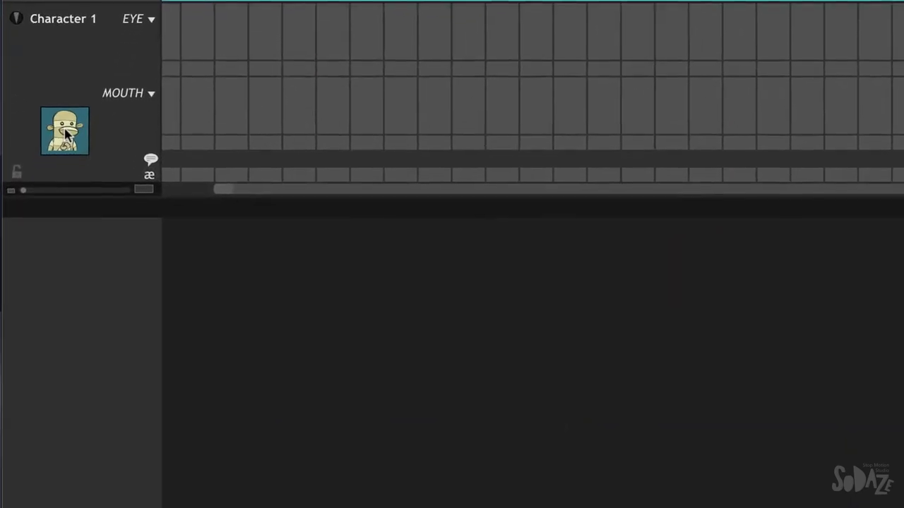
pyautogui.click(32, 290)
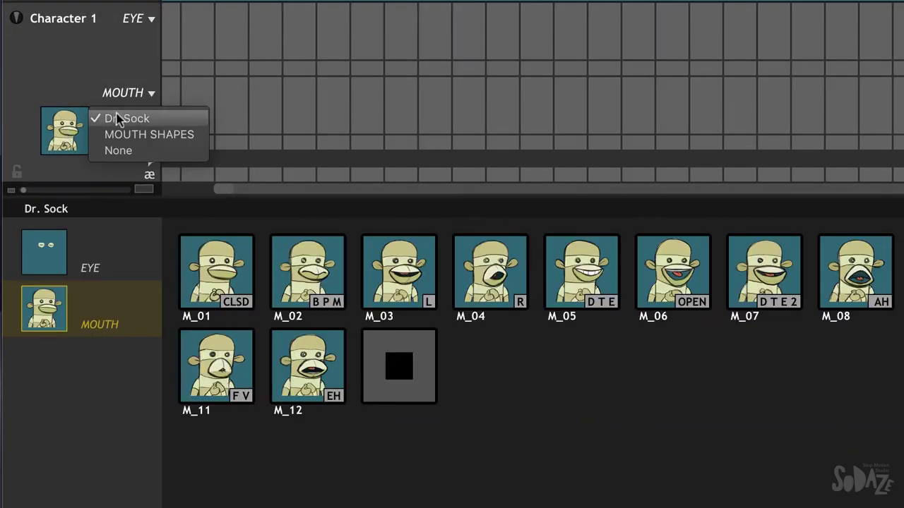
pyautogui.click(170, 134)
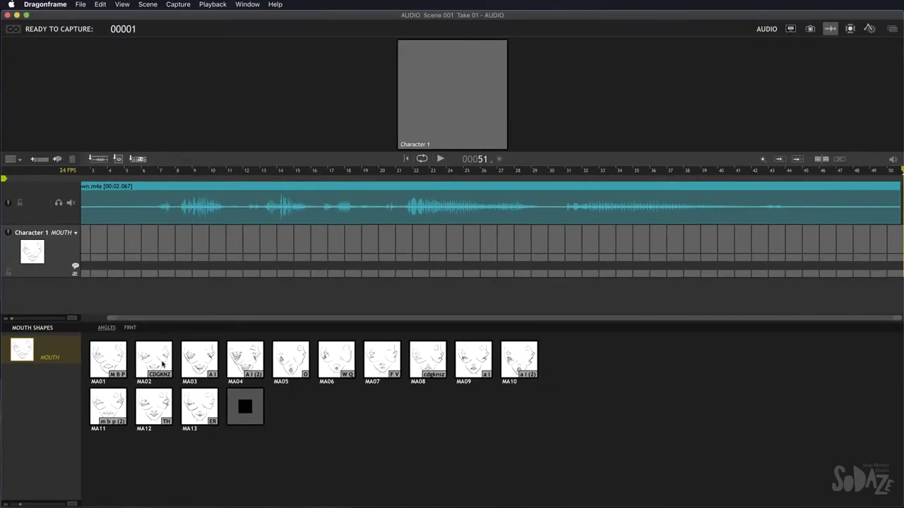
# Assign mouth shape MA05 at frame 6 and MA06 at frame 16 of the Character 1 track, and scrub to frame 14
pyautogui.moveTo(325, 261)
pyautogui.click(150, 243)
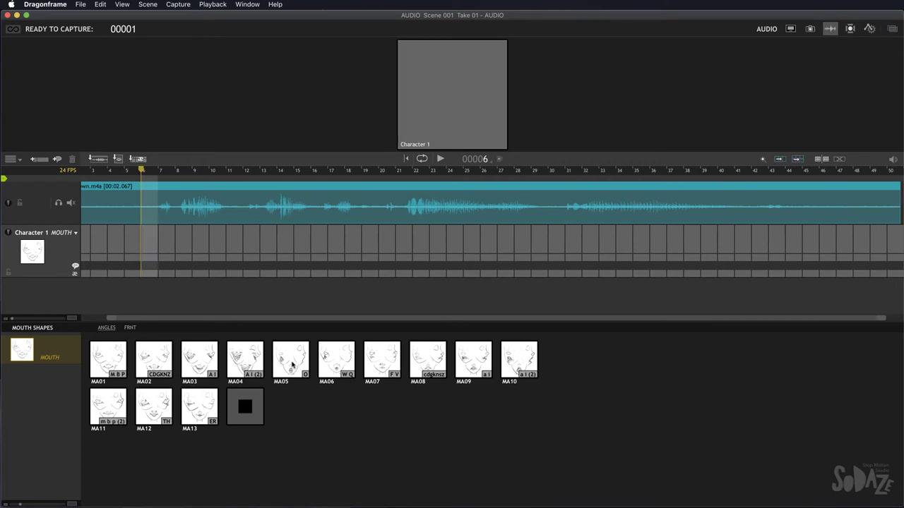
pyautogui.click(292, 364)
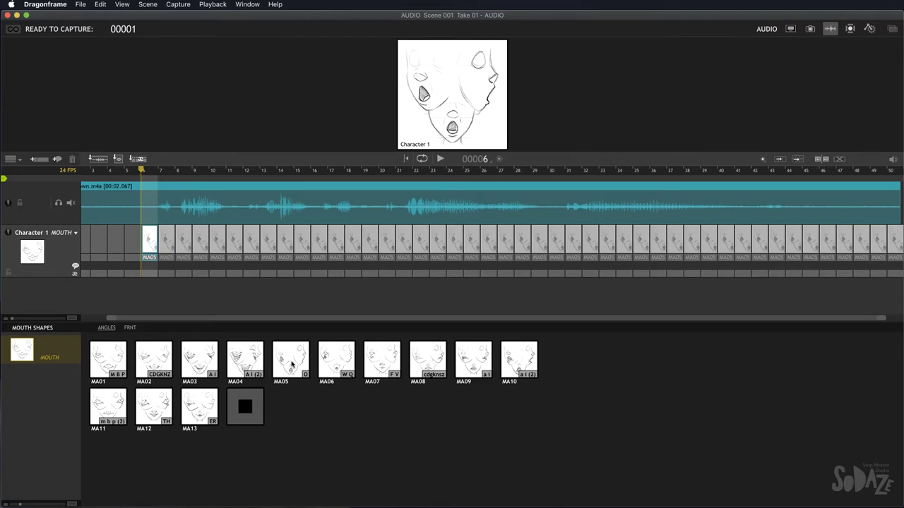
pyautogui.moveTo(195, 172); pyautogui.dragTo(315, 180)
pyautogui.click(330, 367)
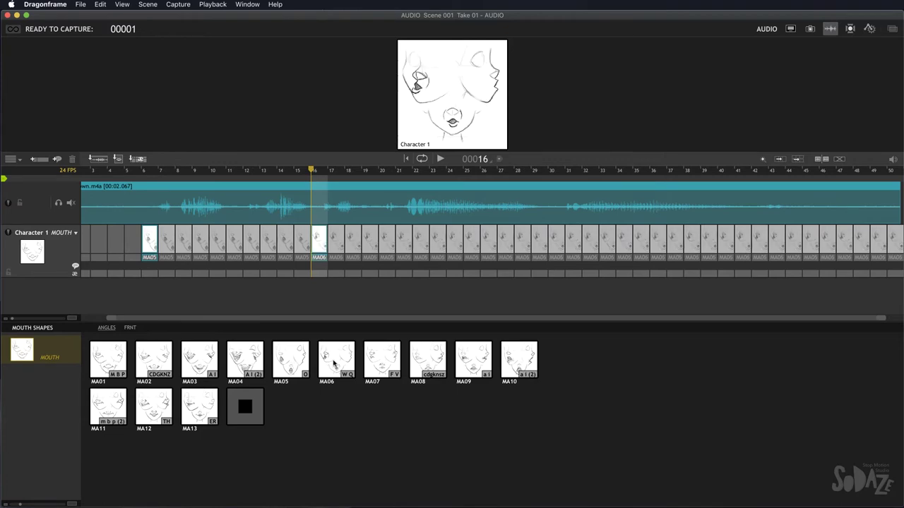
pyautogui.click(275, 171)
pyautogui.moveTo(275, 171)
pyautogui.mouseDown()
pyautogui.moveTo(150, 177)
pyautogui.moveTo(279, 178)
pyautogui.mouseUp()
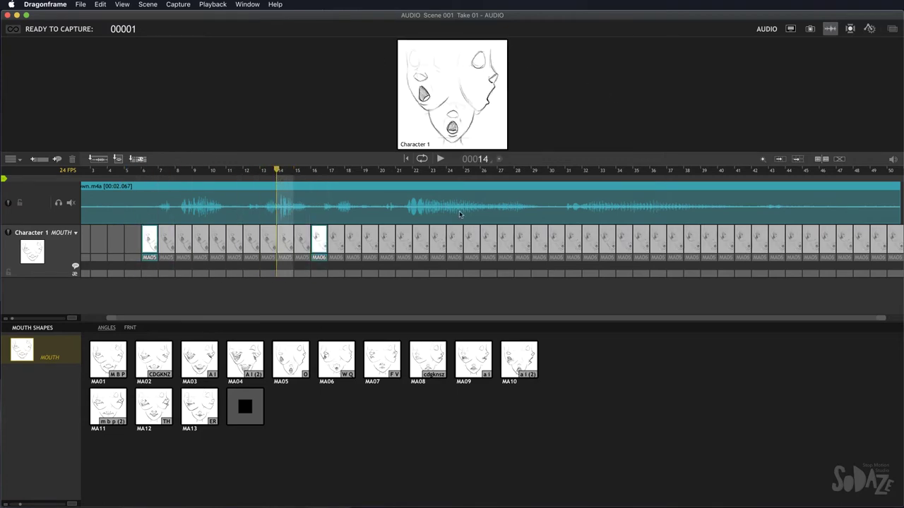
# Switch to the Animation workspace and display the Character 1 track read as a three-frame view
pyautogui.click(790, 29)
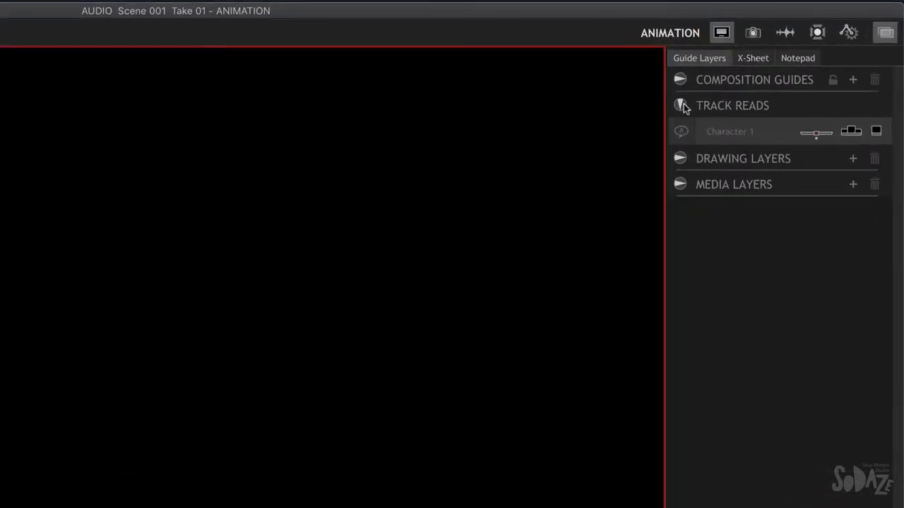
pyautogui.click(682, 105)
pyautogui.click(680, 105)
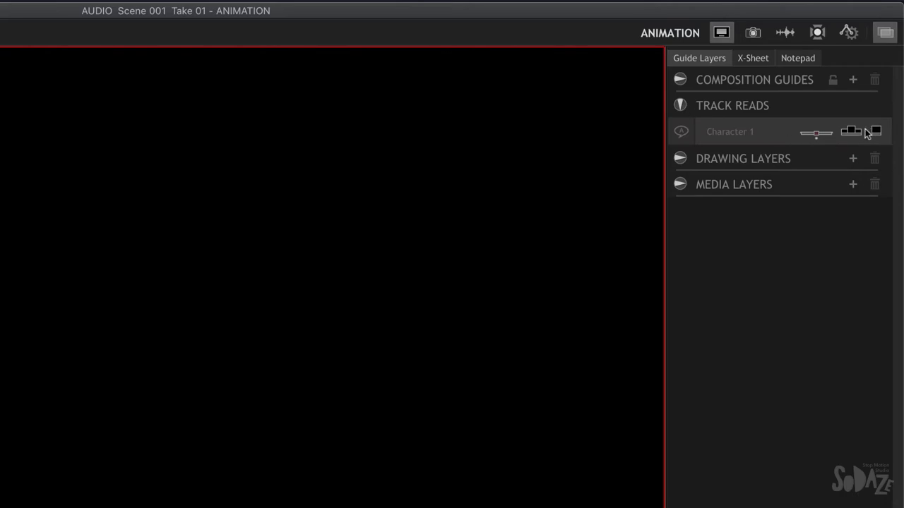
pyautogui.click(873, 131)
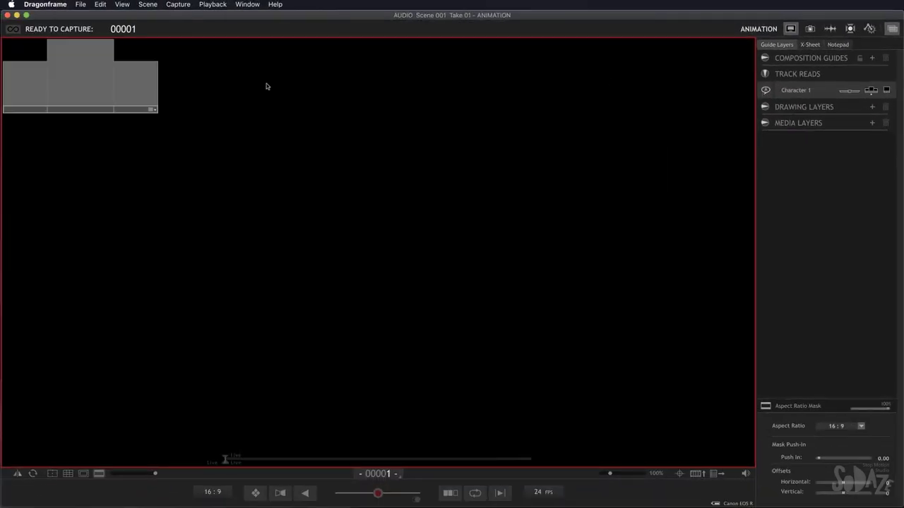
# Move the track read overlay to the upper right corner of the frame and set its labels to Mouths
pyautogui.moveTo(84, 85); pyautogui.dragTo(667, 117)
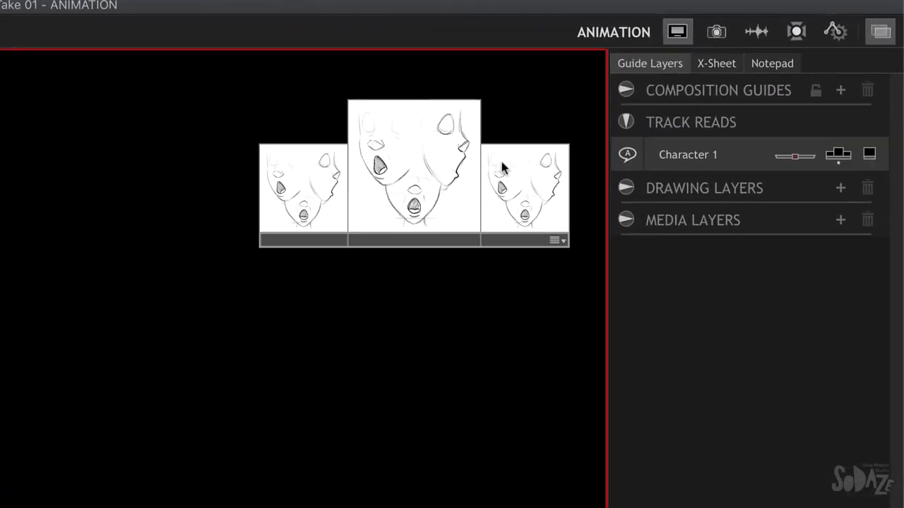
pyautogui.click(558, 240)
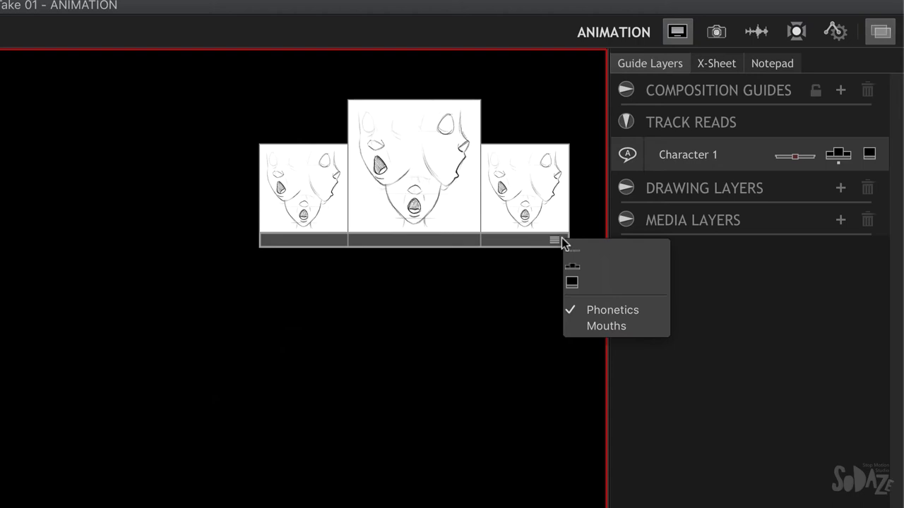
pyautogui.click(586, 321)
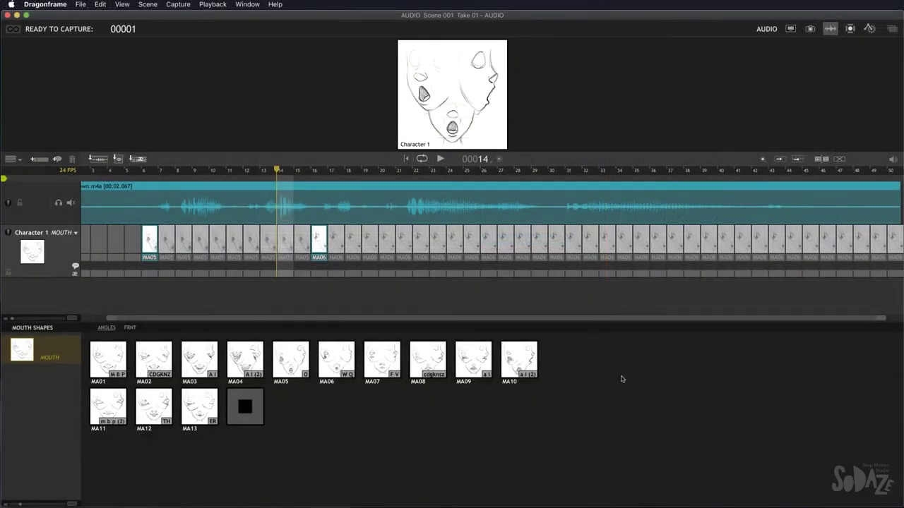
# Add a second audio track in the Audio workspace and split the crazytown.m4a clip at frame 6
pyautogui.click(41, 159)
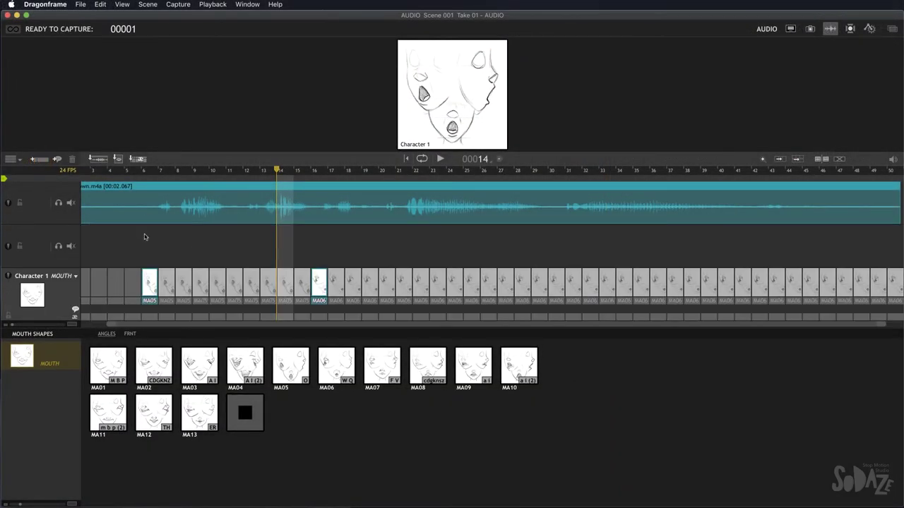
pyautogui.click(143, 238)
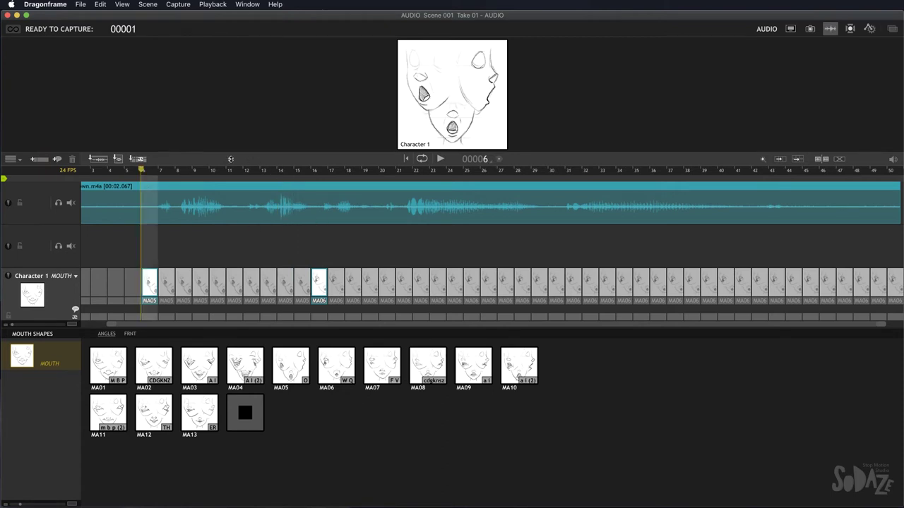
pyautogui.moveTo(142, 170)
pyautogui.mouseDown()
pyautogui.moveTo(216, 172)
pyautogui.moveTo(145, 173)
pyautogui.mouseUp()
pyautogui.click(772, 187)
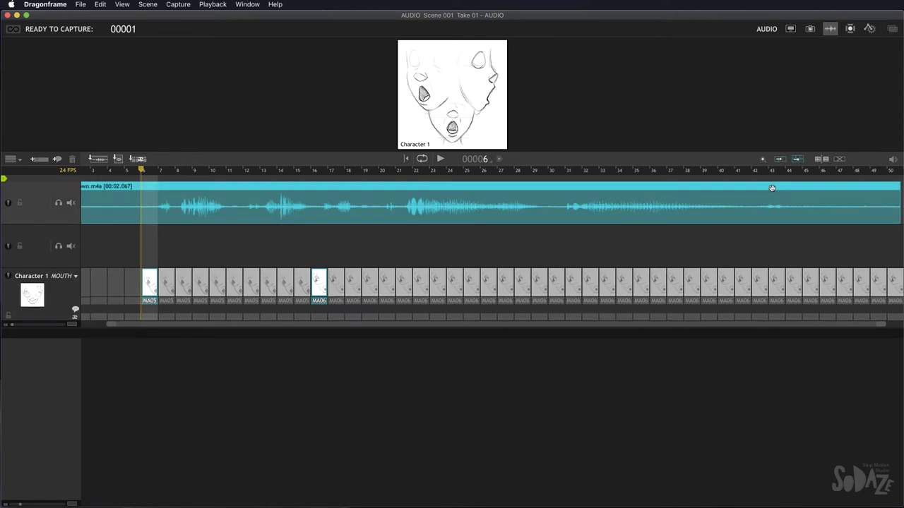
pyautogui.click(825, 160)
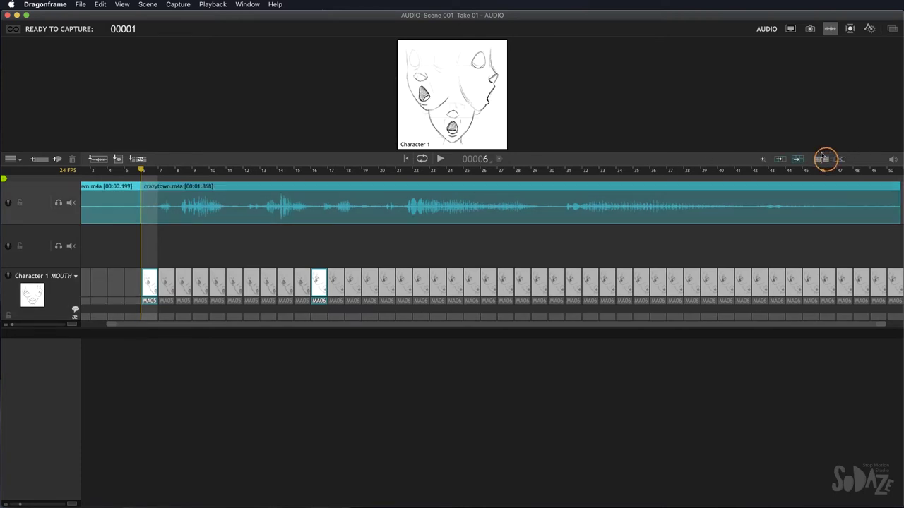
# Move the second segment of the split clip to start at frame 10 and delete the first segment
pyautogui.moveTo(163, 187); pyautogui.dragTo(231, 187)
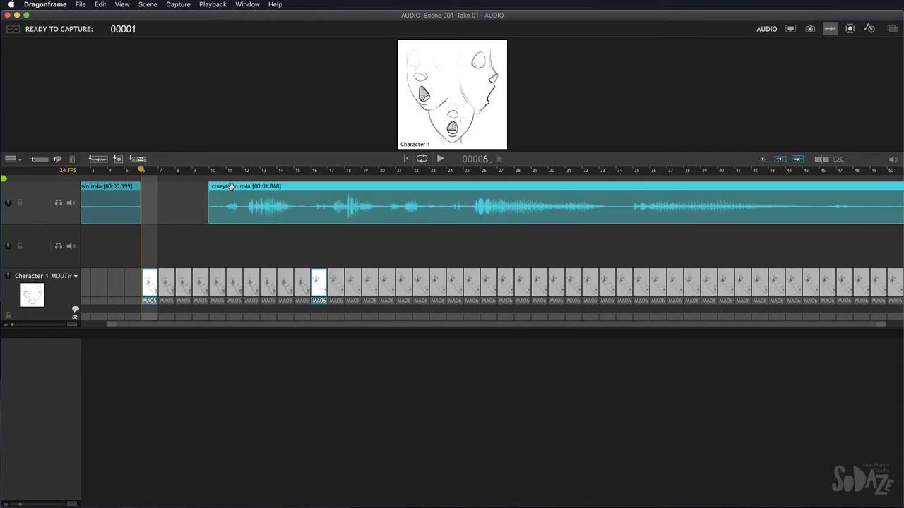
pyautogui.click(115, 188)
pyautogui.press('Delete')
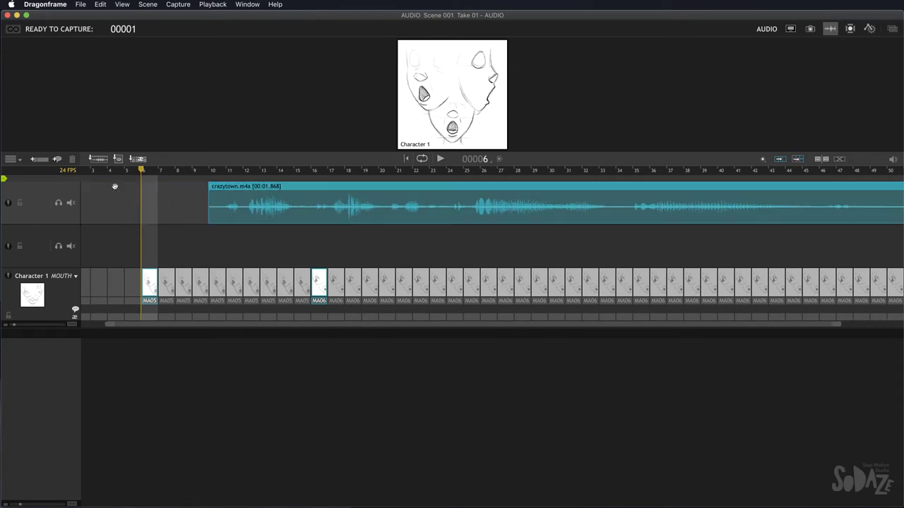
pyautogui.click(813, 157)
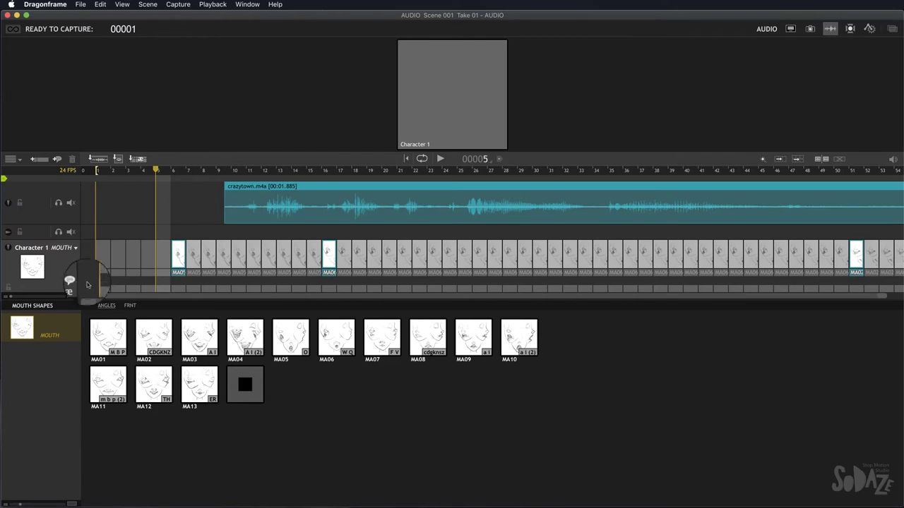
# Enter the dialogue "Welcome to crazy town" at frame 9 of the Character 1 track
pyautogui.moveTo(74, 282); pyautogui.dragTo(221, 281)
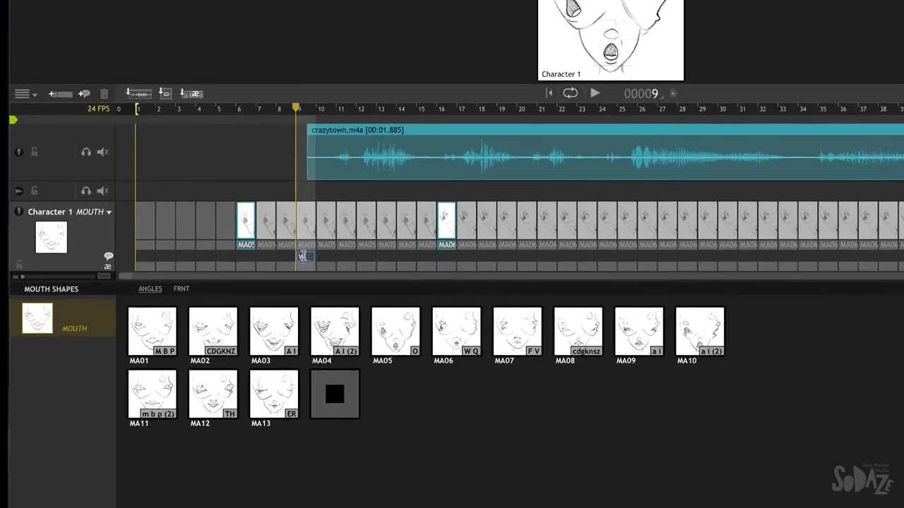
pyautogui.write('Welcome')
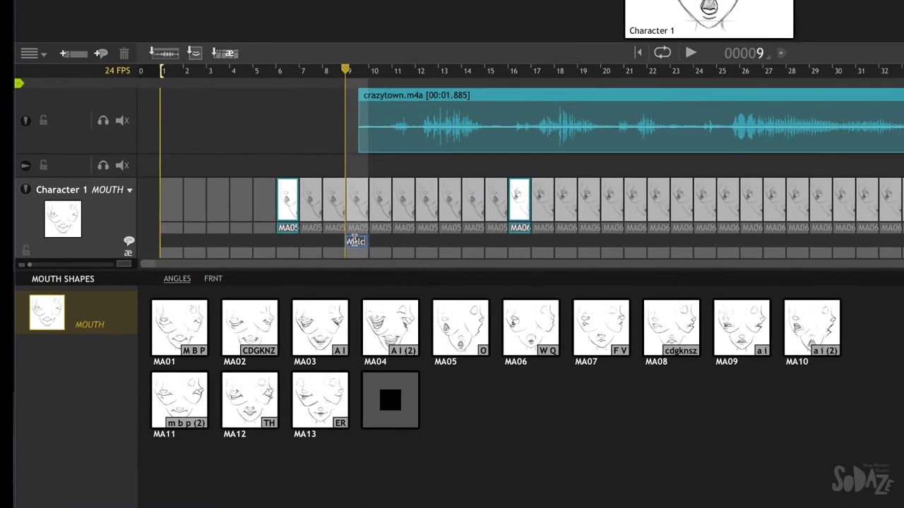
pyautogui.write('o')
pyautogui.write(' crazyto')
pyautogui.write('wn')
pyautogui.press('Return')
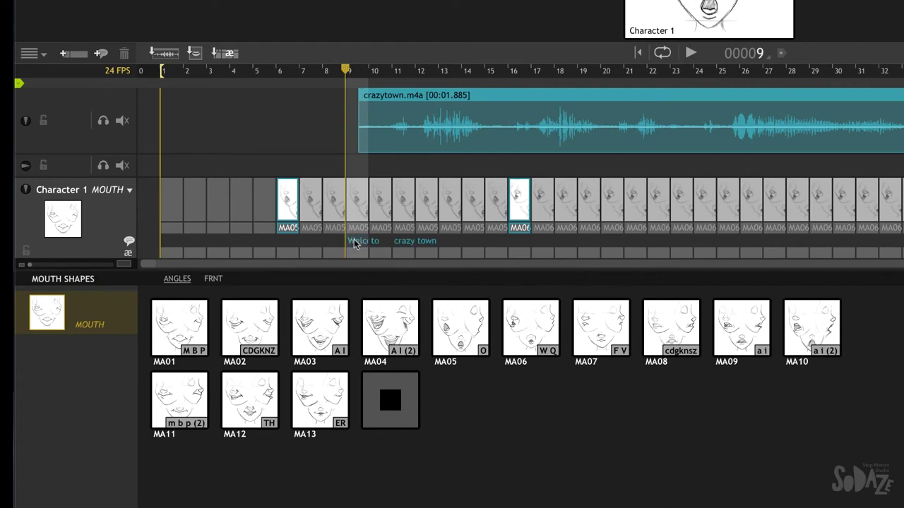
# Move the word "town" to frame 35 in the dialogue row and play the audio around it to check the timing
pyautogui.moveTo(424, 243); pyautogui.dragTo(612, 254)
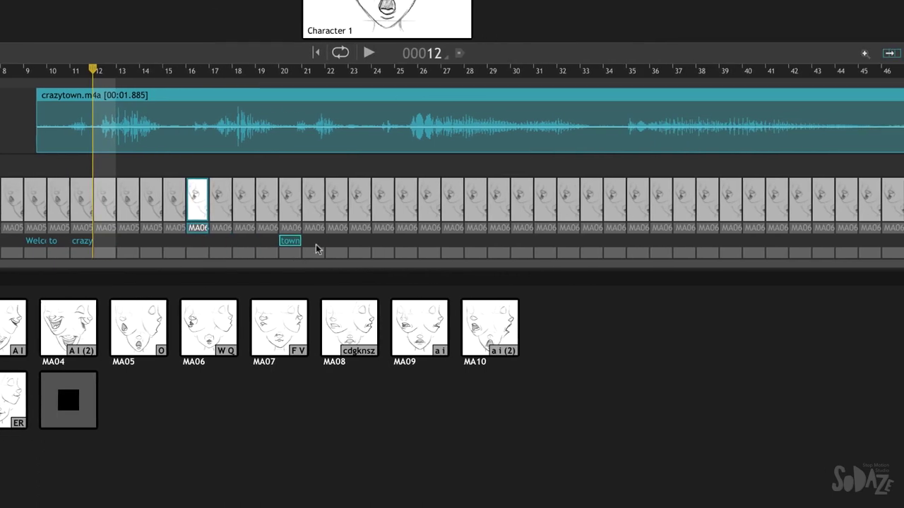
pyautogui.moveTo(316, 248); pyautogui.dragTo(641, 241)
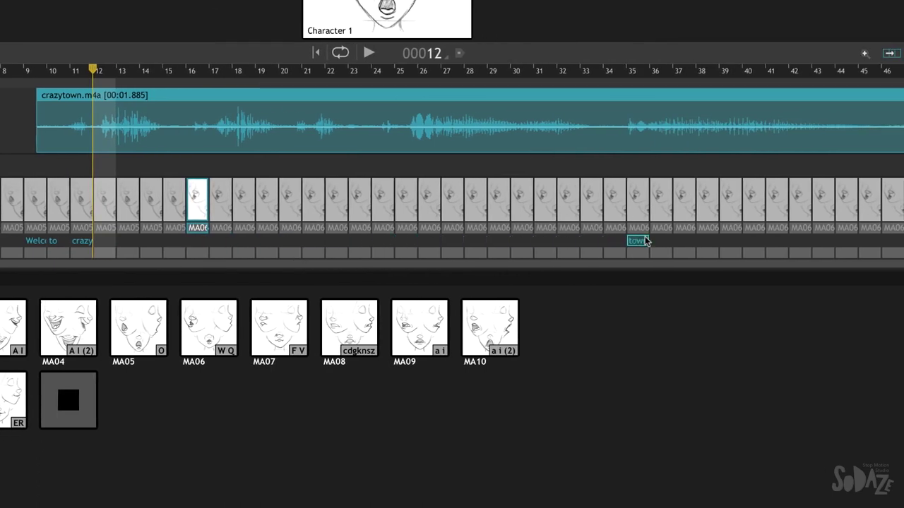
pyautogui.click(652, 72)
pyautogui.moveTo(652, 72); pyautogui.dragTo(606, 73)
pyautogui.press('space')
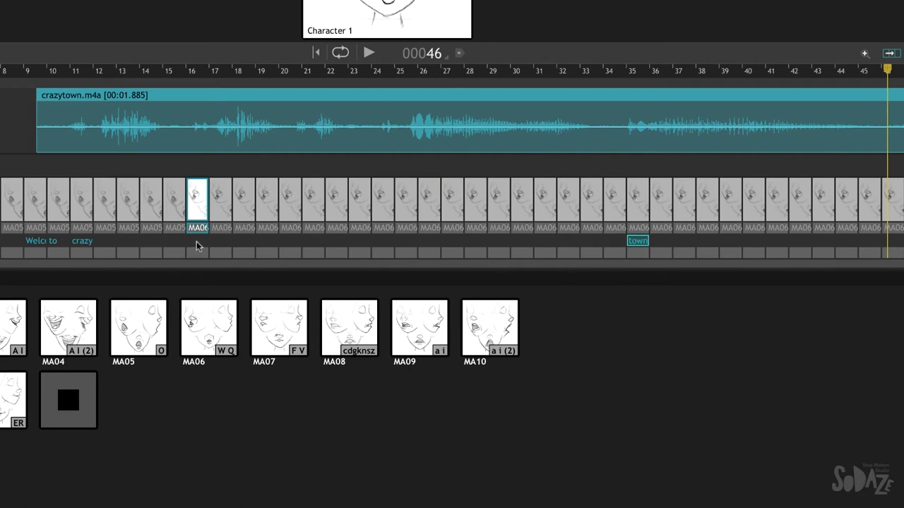
# Move the dialogue word "crazy" to frame 26, "to" to frame 22 and "Welcome" to frame 11
pyautogui.moveTo(88, 243); pyautogui.dragTo(439, 257)
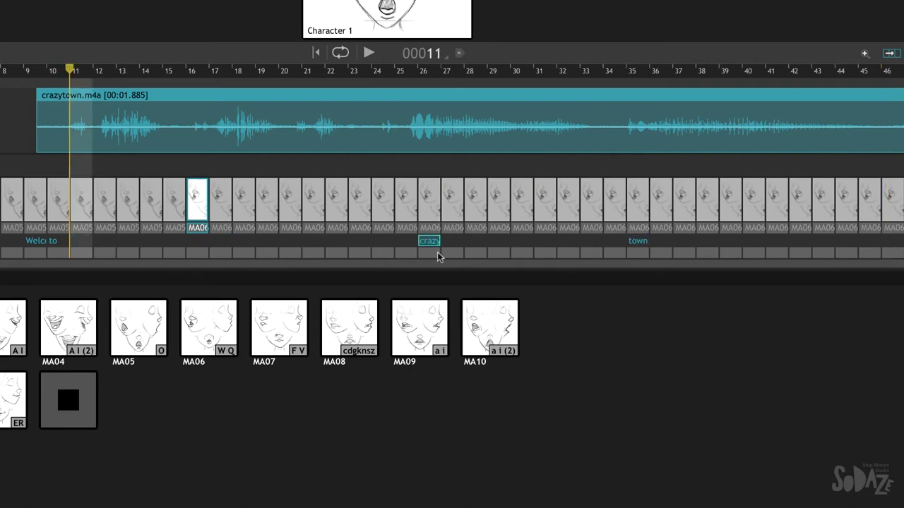
pyautogui.moveTo(58, 243); pyautogui.dragTo(339, 251)
pyautogui.click(87, 244)
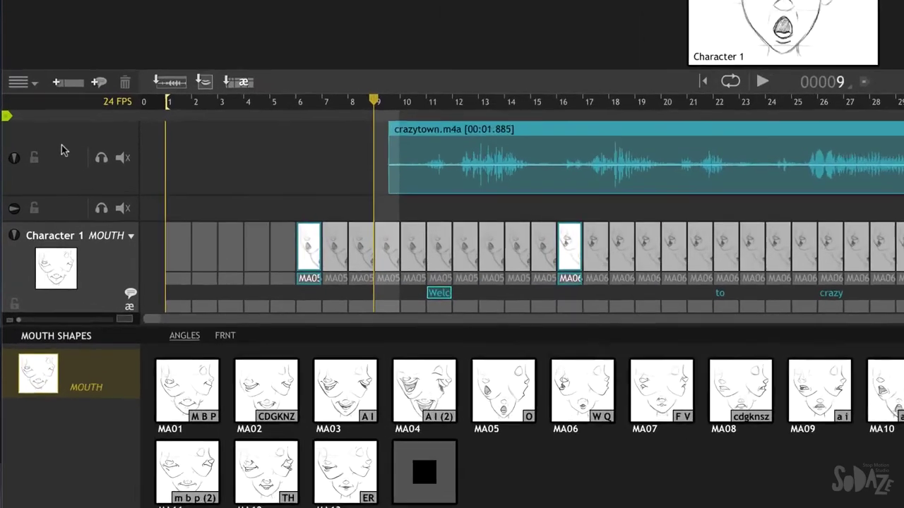
# Remove both audio tracks from the timeline, including the one holding the crazytown.m4a clip
pyautogui.rightClick(48, 203)
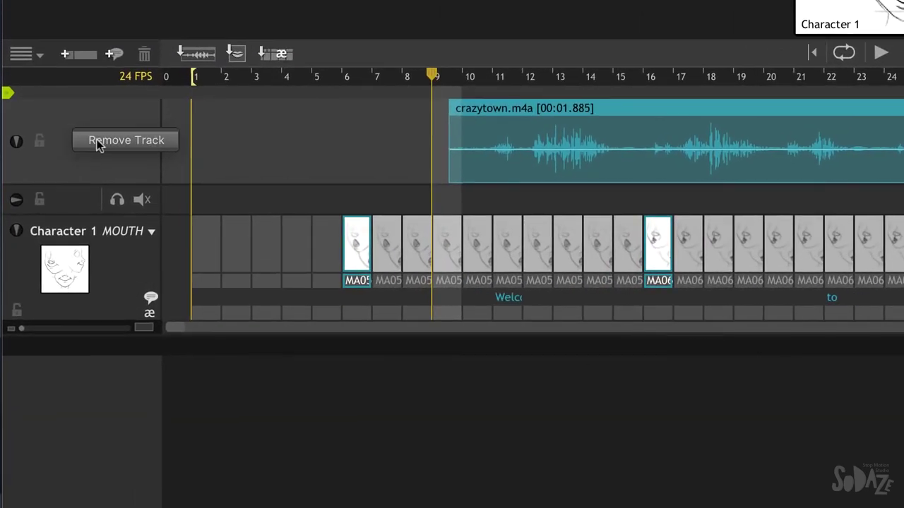
pyautogui.click(48, 203)
pyautogui.rightClick(73, 146)
pyautogui.click(105, 162)
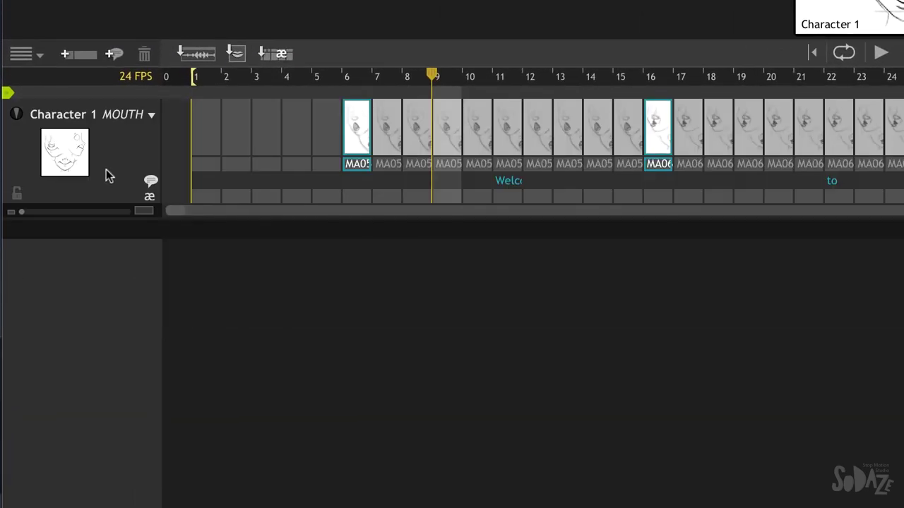
# Clear the Character 1 track of its mouth shapes and dialogue words
pyautogui.rightClick(115, 172)
pyautogui.click(154, 205)
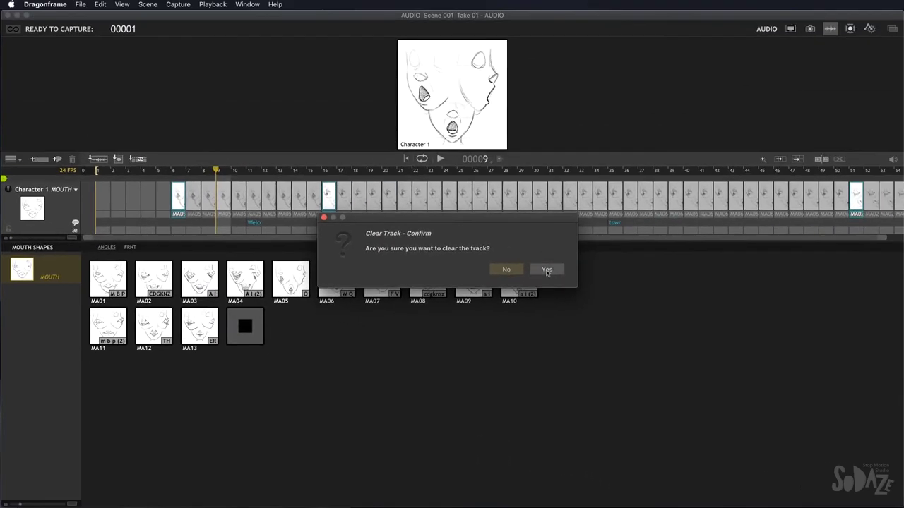
pyautogui.click(547, 271)
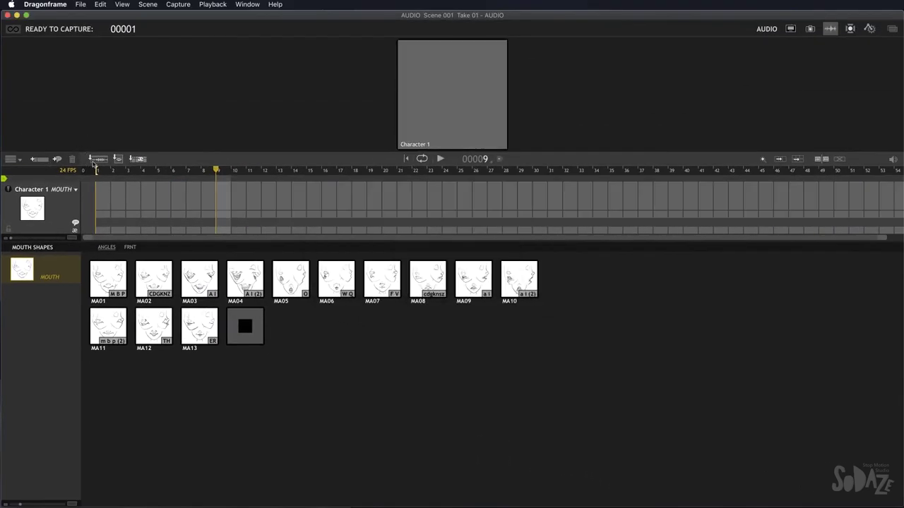
# Import all sections of the CRAZY01.dftr track reading at start frame 1, with the scene's start and end frames matched to it
pyautogui.click(117, 159)
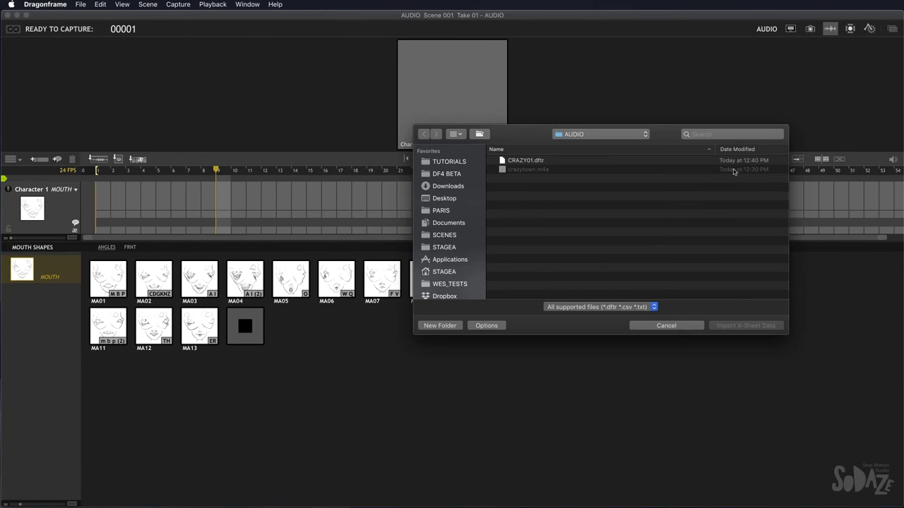
pyautogui.click(538, 161)
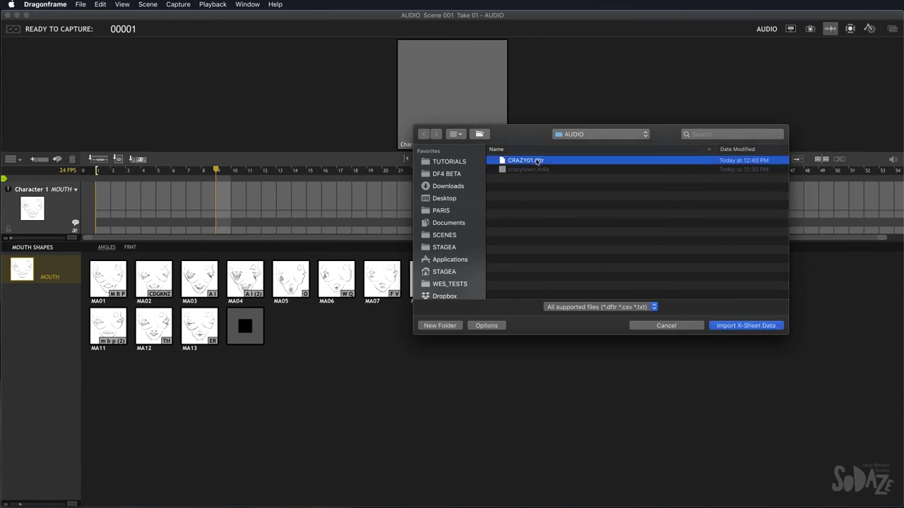
pyautogui.click(759, 326)
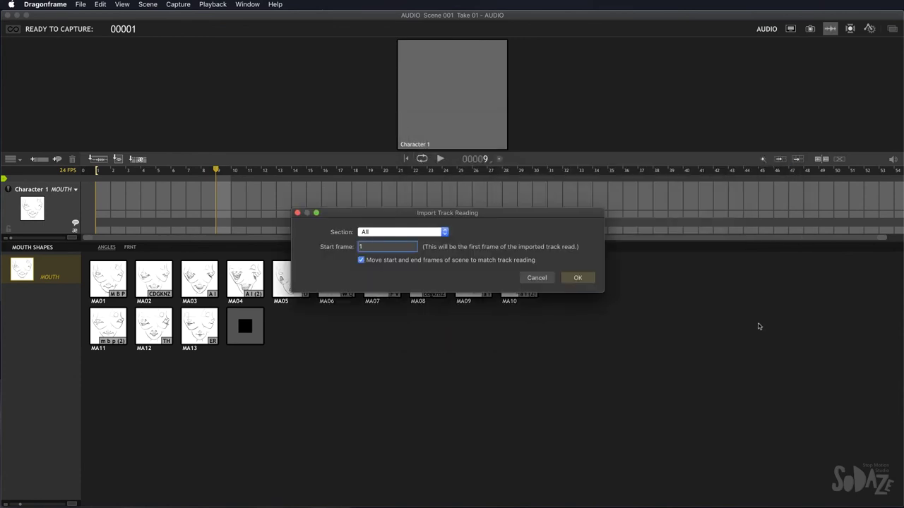
pyautogui.click(585, 278)
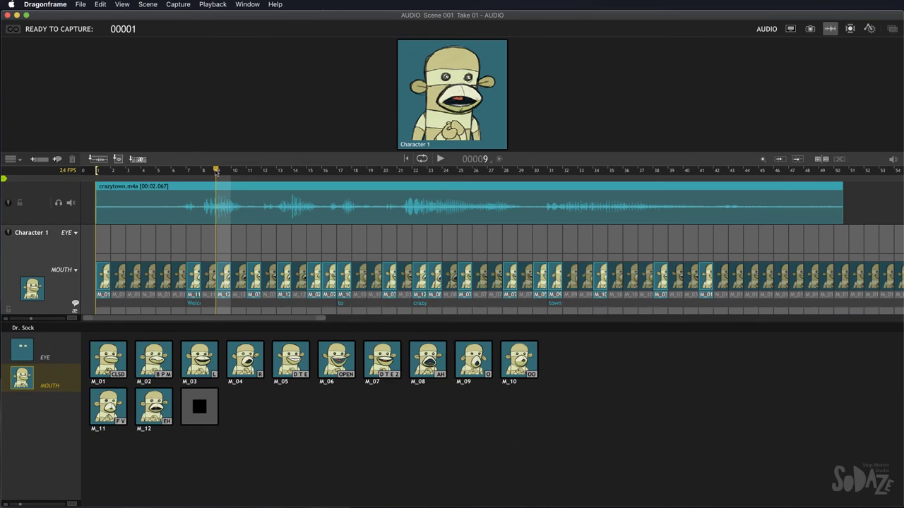
# Play the imported track read from frame 1 to review the lip sync
pyautogui.moveTo(216, 171); pyautogui.dragTo(82, 171)
pyautogui.press('space')
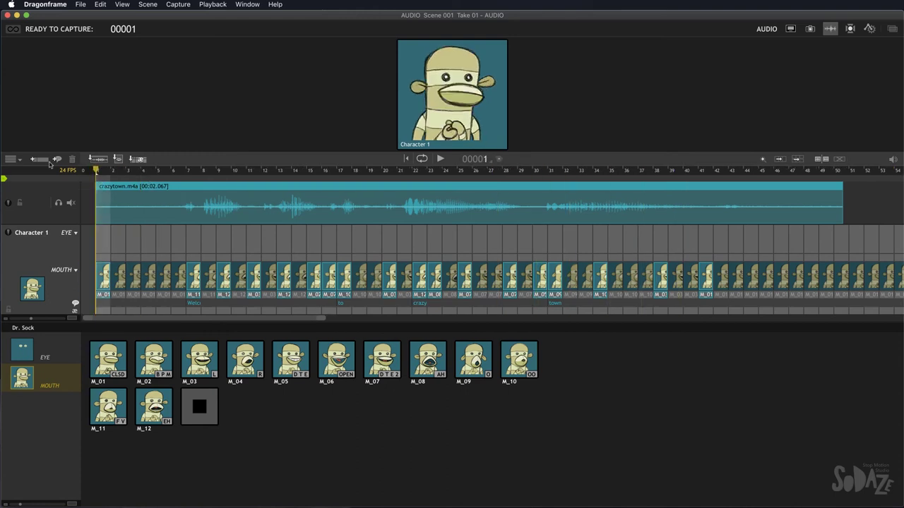
pyautogui.press('space')
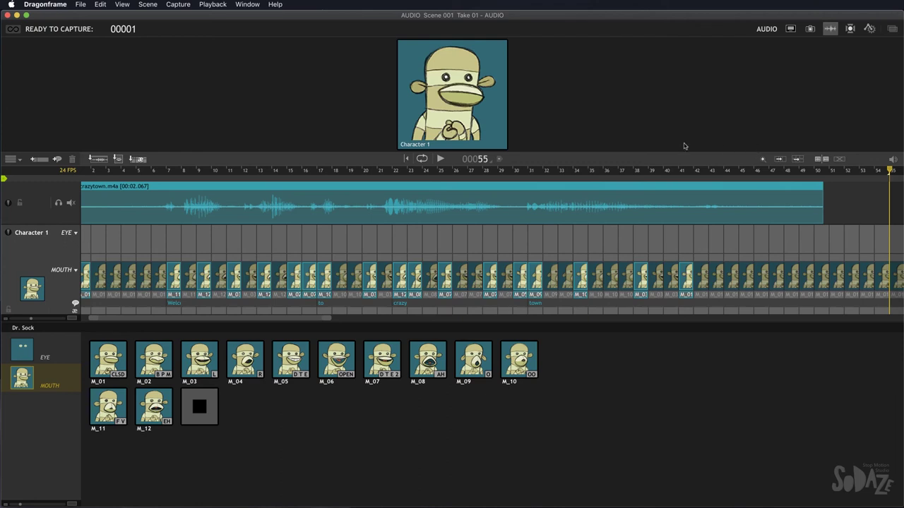
# In the Animation workspace, move the Character 1 track read overlay toward the upper right of the camera view and show it as three face thumbnails
pyautogui.click(790, 28)
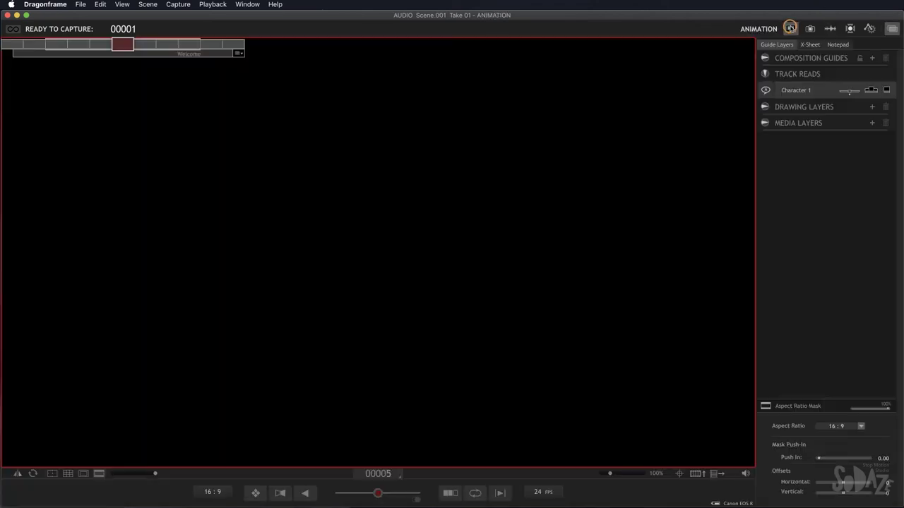
pyautogui.moveTo(199, 49); pyautogui.dragTo(623, 114)
pyautogui.click(872, 90)
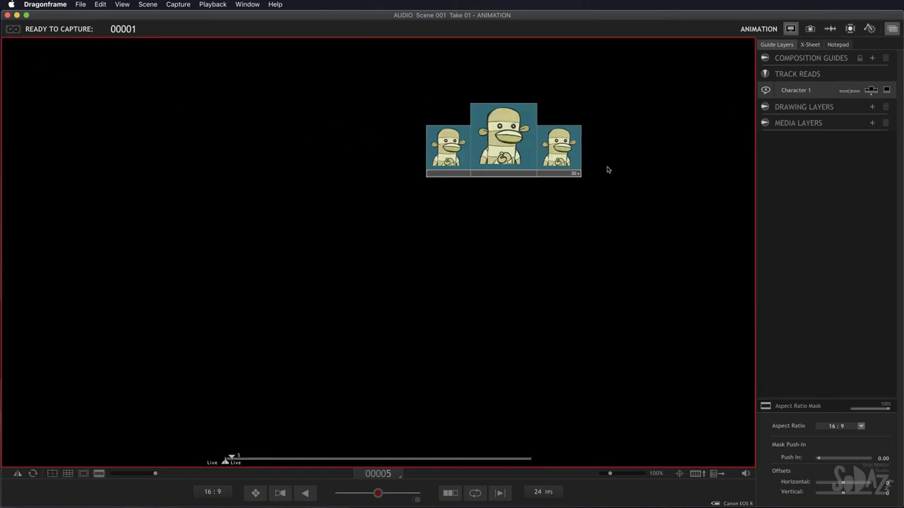
# Advance frame by frame to frame 18 to examine the mouth shapes in the track read overlay
pyautogui.press('Right')
pyautogui.press('Right')
pyautogui.press('Right')
pyautogui.press('Right')
pyautogui.press('Right')
pyautogui.press('Right')
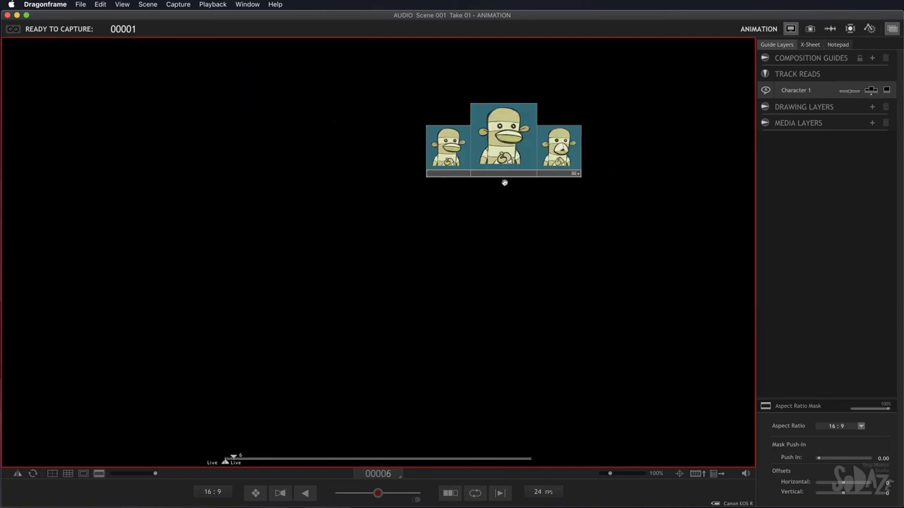
pyautogui.press('Right')
pyautogui.press('Right')
pyautogui.press('Right')
pyautogui.press('Right')
pyautogui.press('Right')
pyautogui.press('Right')
pyautogui.press('Right')
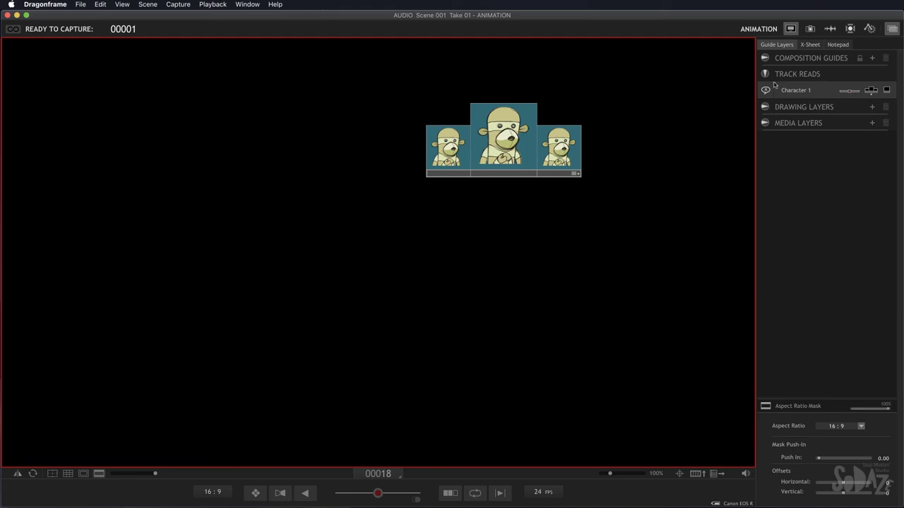
# Add the Character 1 dialogue column to the X-Sheet
pyautogui.click(810, 44)
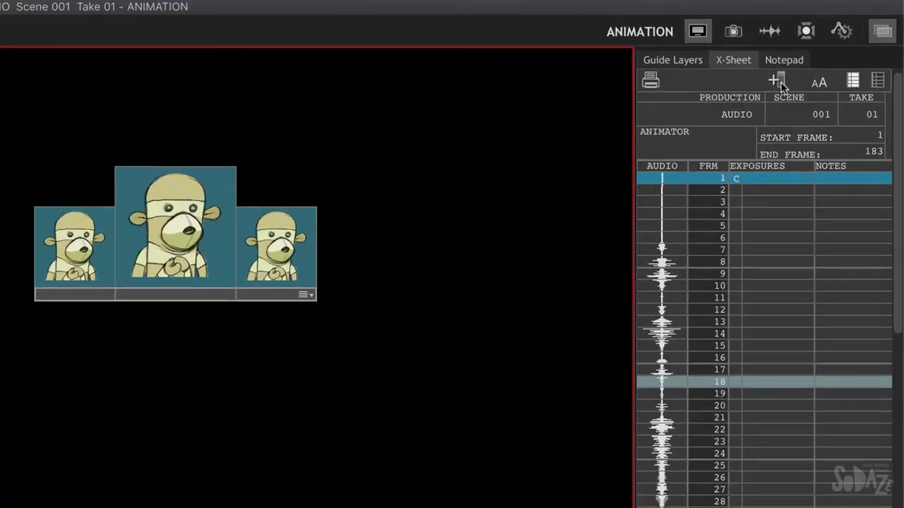
pyautogui.click(834, 55)
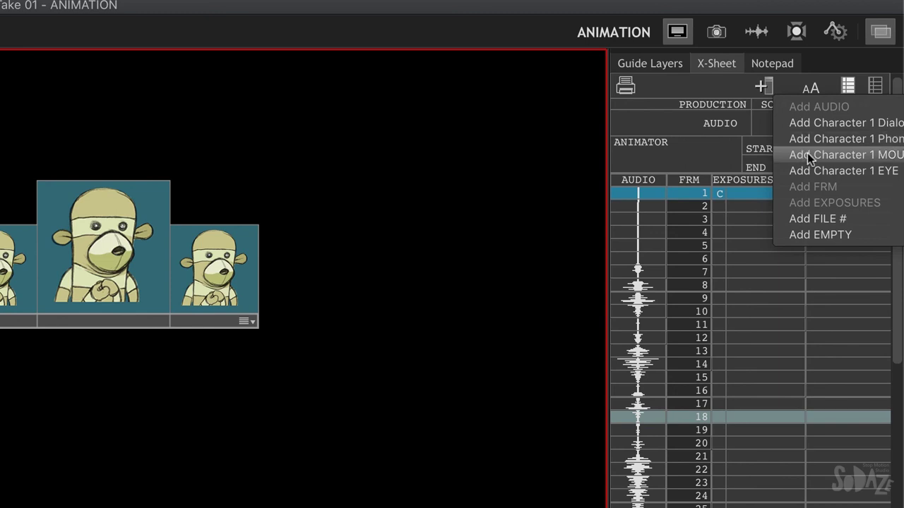
pyautogui.click(807, 126)
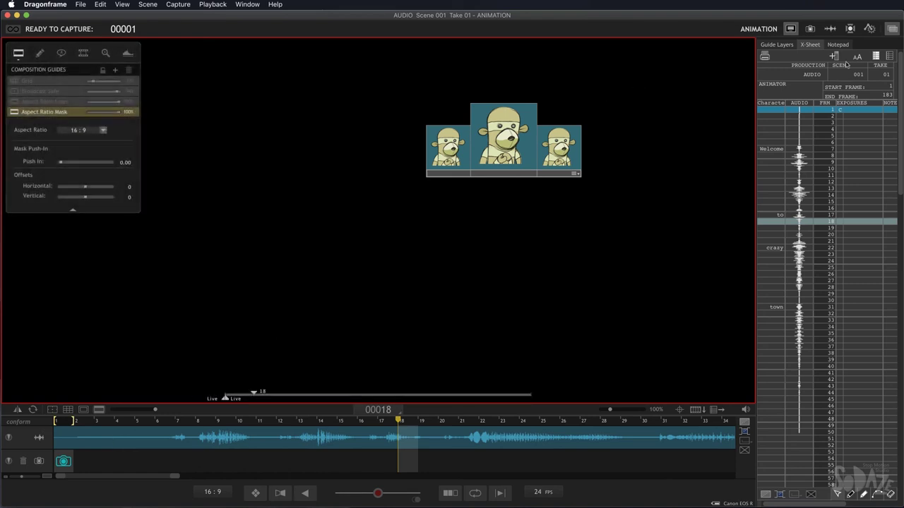
# In the Audio workspace, split the crazytown.m4a clip at frame 30, try its second segment at frame 35 and return it to frame 30
pyautogui.click(830, 28)
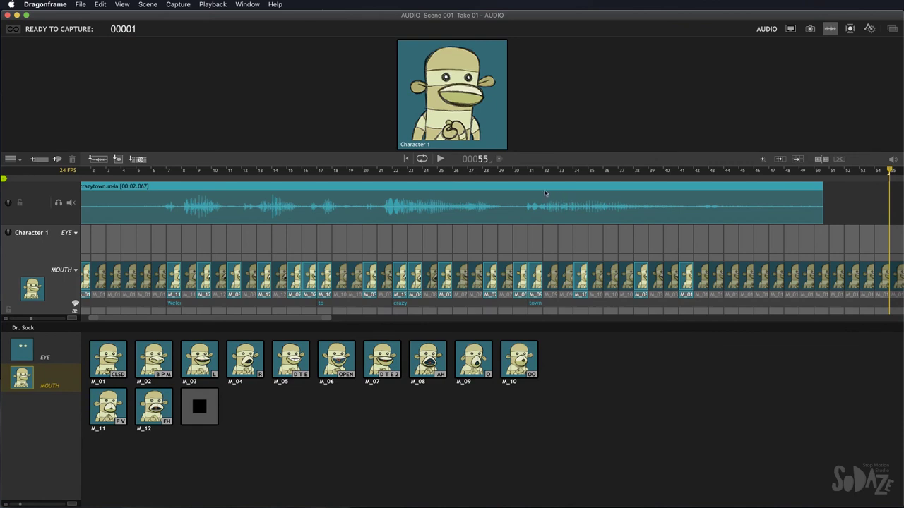
pyautogui.click(517, 171)
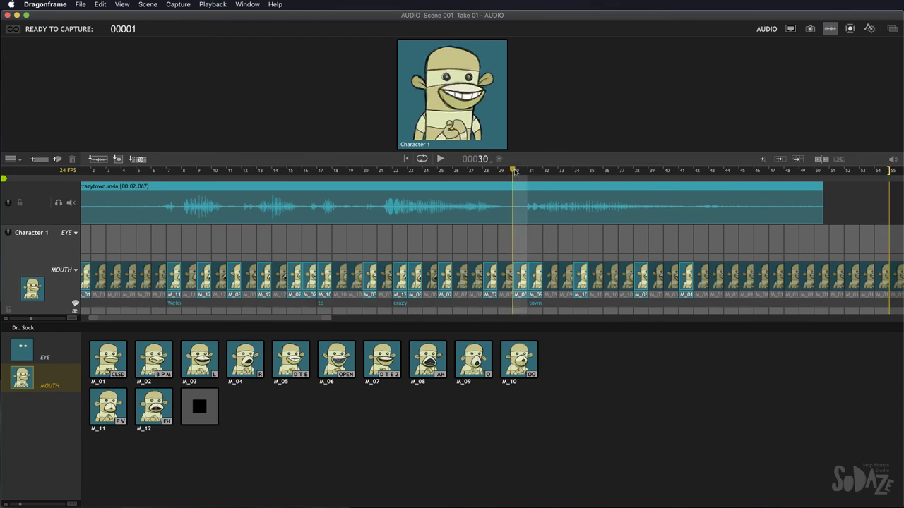
pyautogui.click(823, 160)
pyautogui.moveTo(648, 188); pyautogui.dragTo(718, 190)
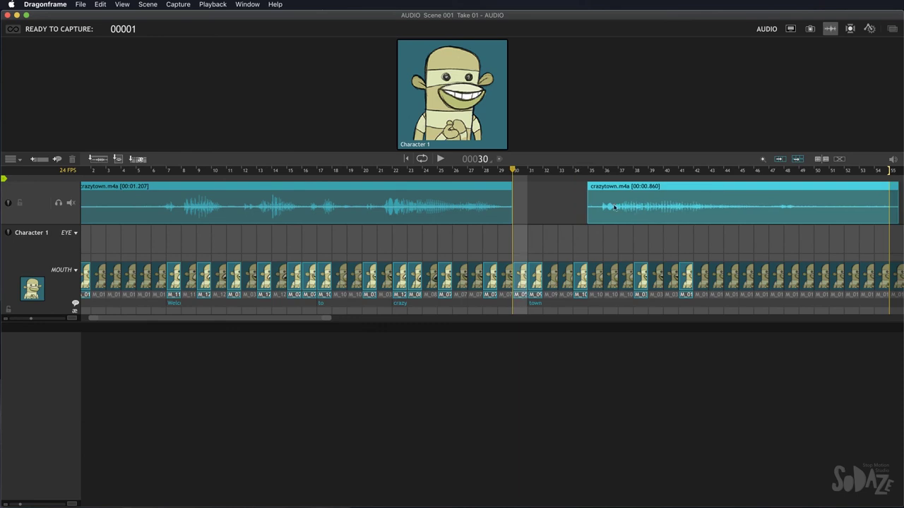
pyautogui.moveTo(630, 187); pyautogui.dragTo(555, 187)
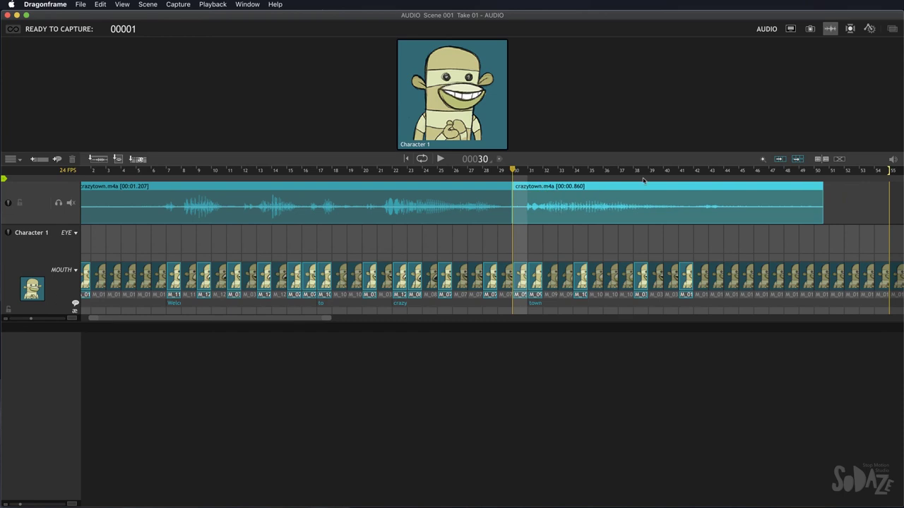
# Select everything from frame 30 onward across all tracks and move it to start at frame 38
pyautogui.click(798, 159)
pyautogui.moveTo(558, 186); pyautogui.dragTo(682, 189)
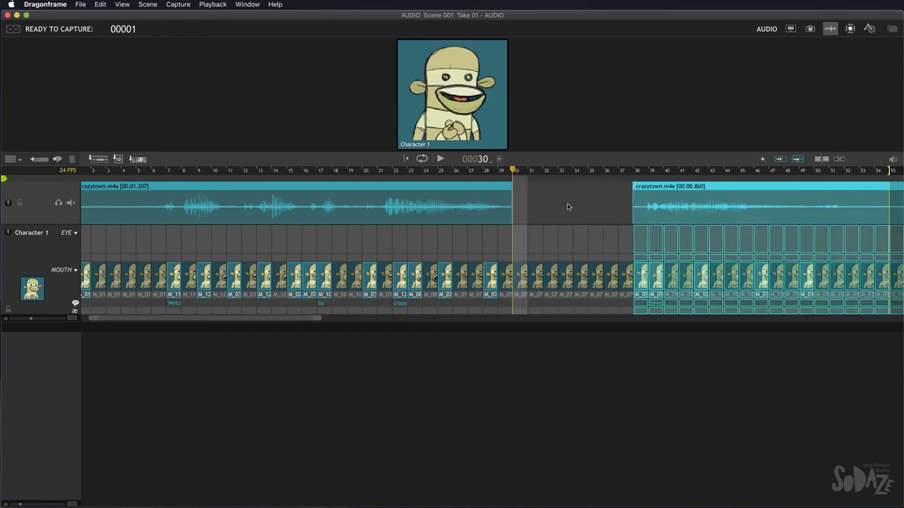